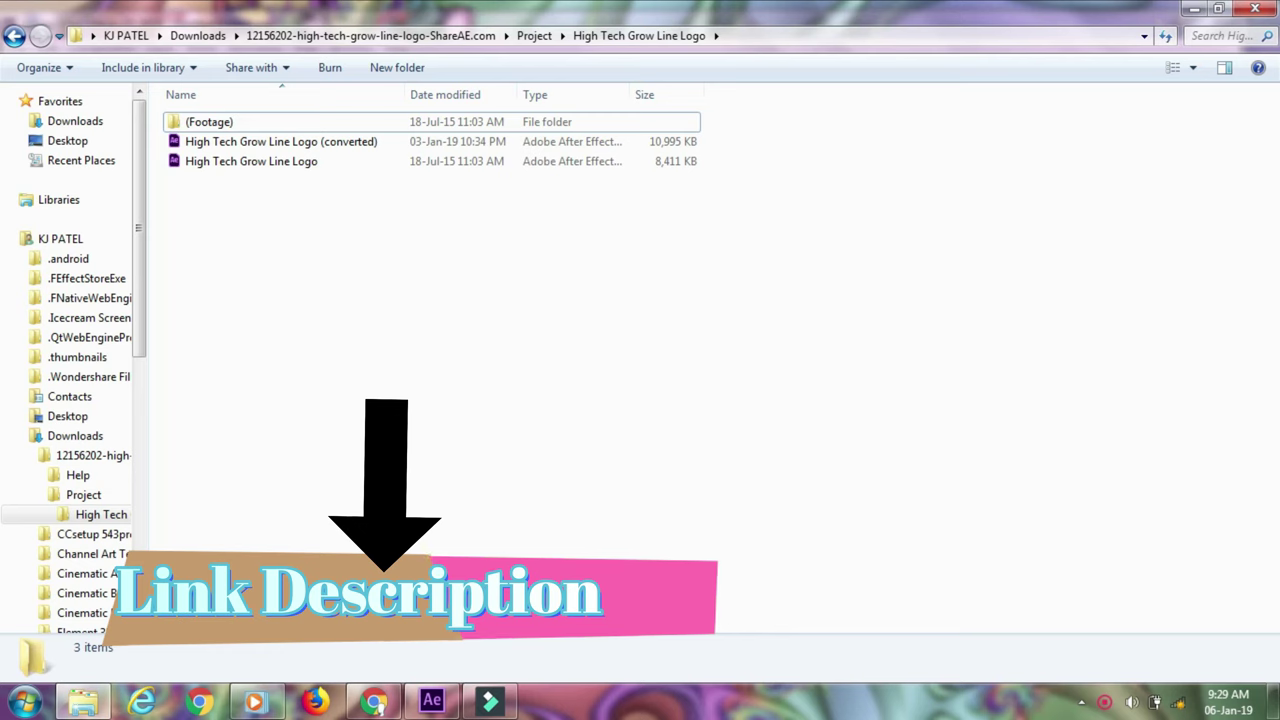
Open High Tech Grow Line Logo.aep from its Windows Explorer folder in After Effects.
double_click(295, 164)
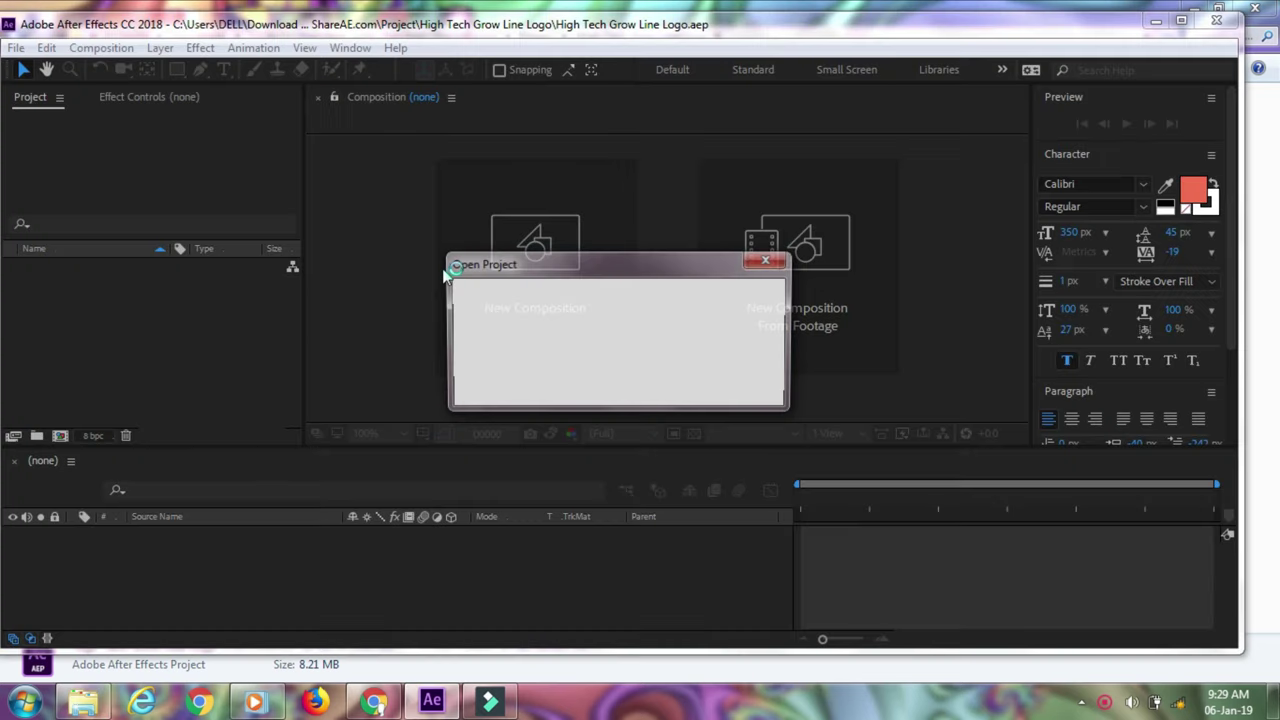
Accept the conversion so the project loads as High Tech Grow Line Logo (converted).aep.
left_click(808, 374)
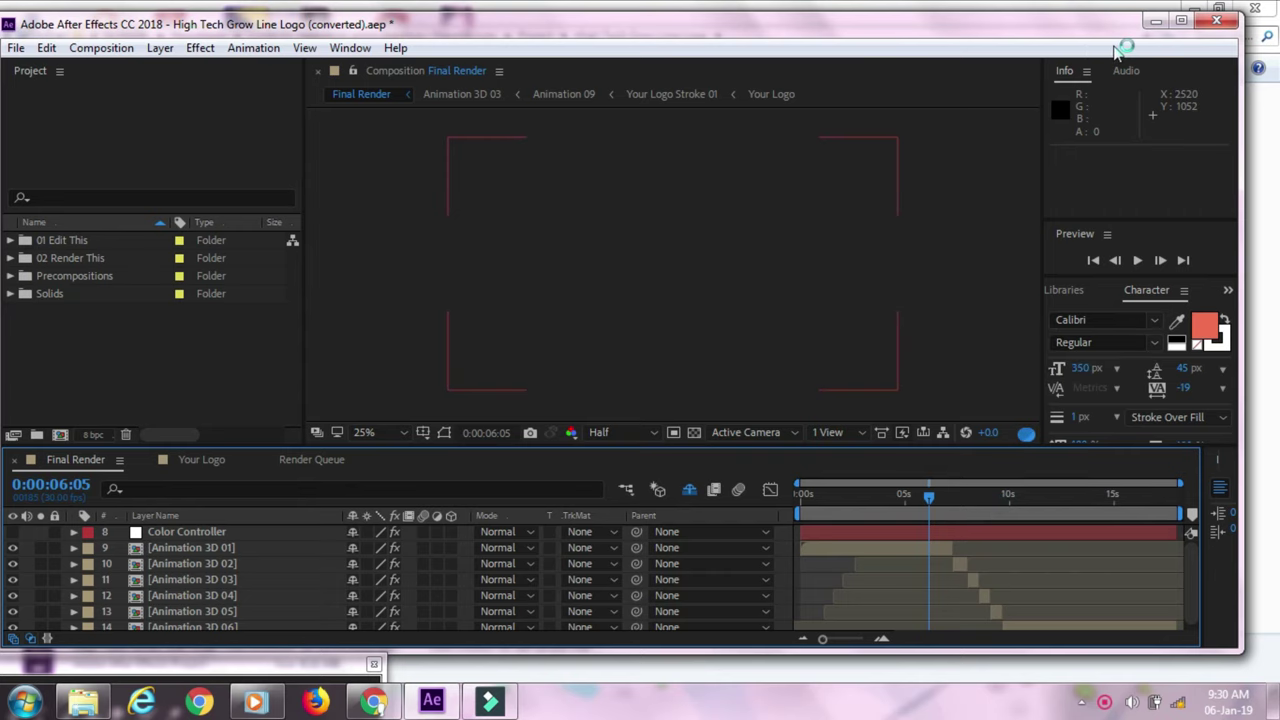
Maximize the window, bring up the Your Logo composition, and switch to the Text workspace.
left_click(1181, 21)
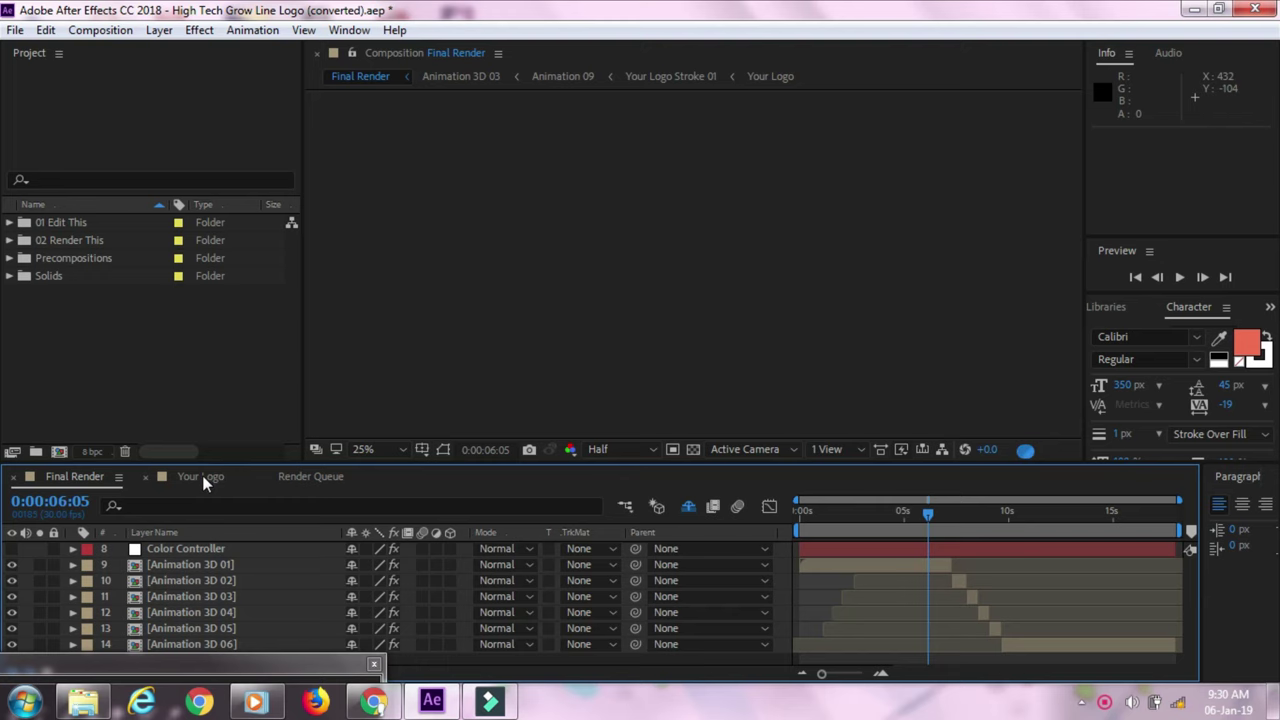
left_click(202, 476)
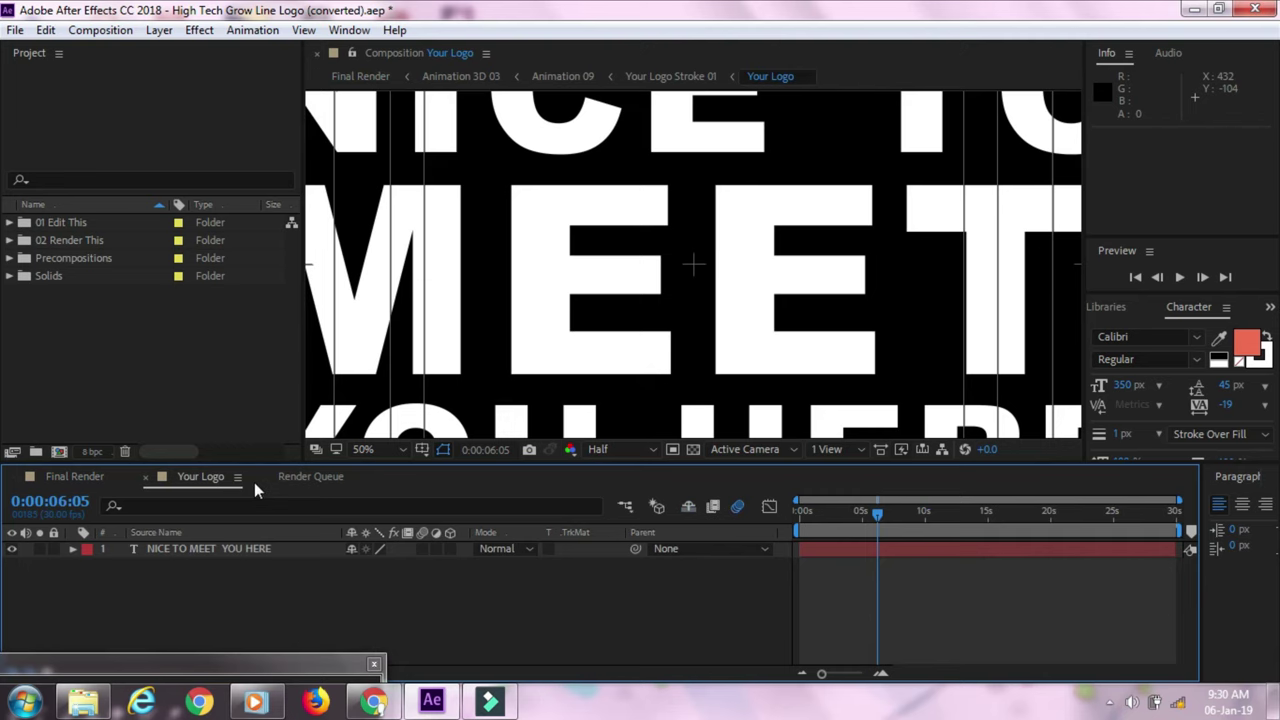
left_click(78, 476)
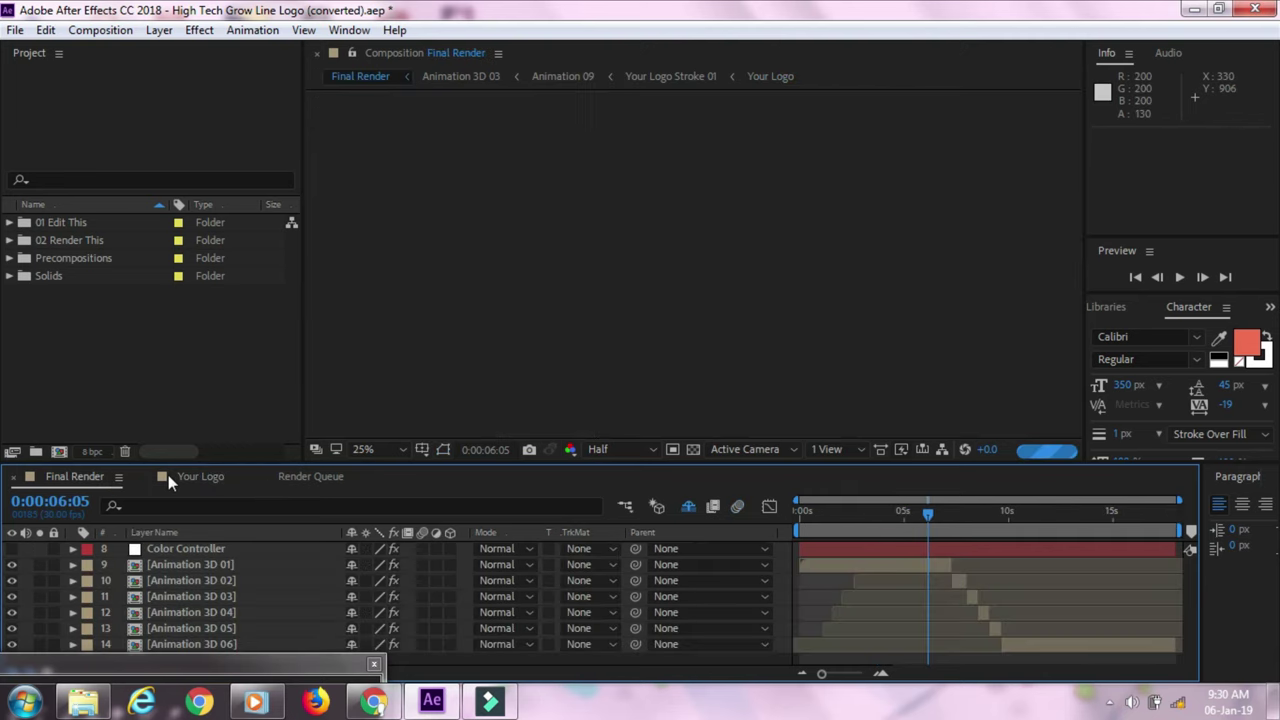
left_click(206, 474)
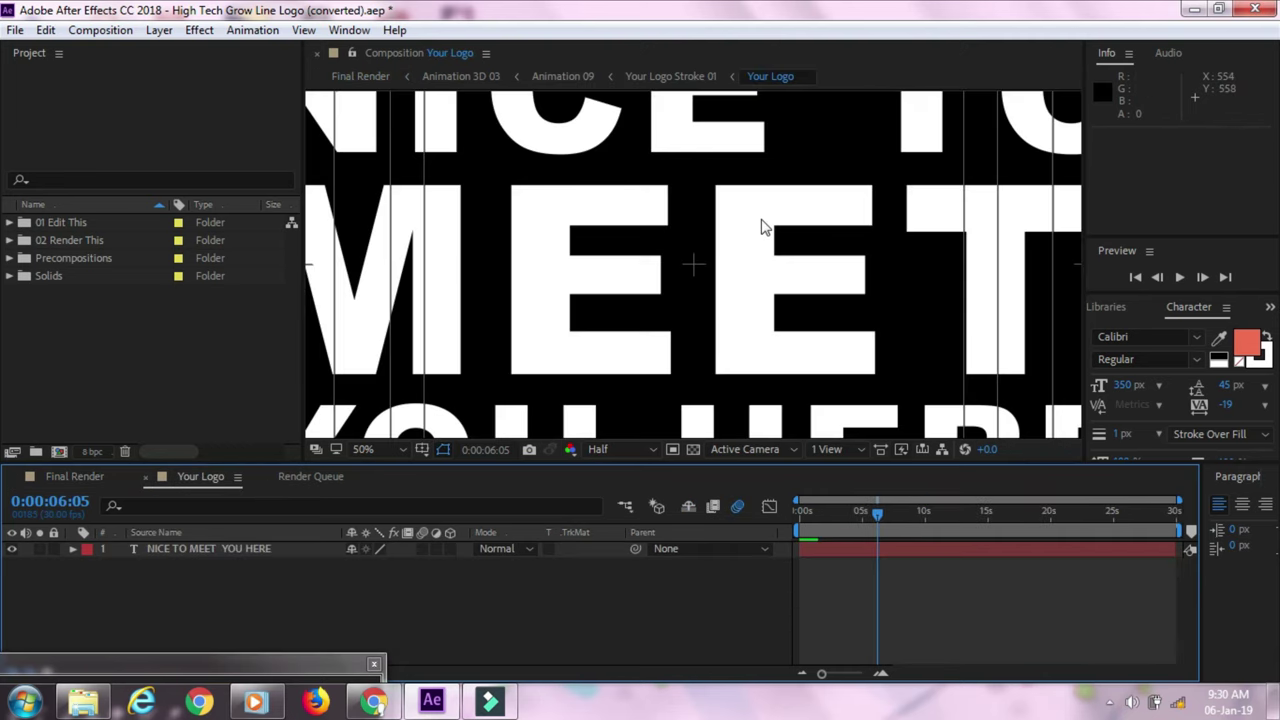
left_click(349, 30)
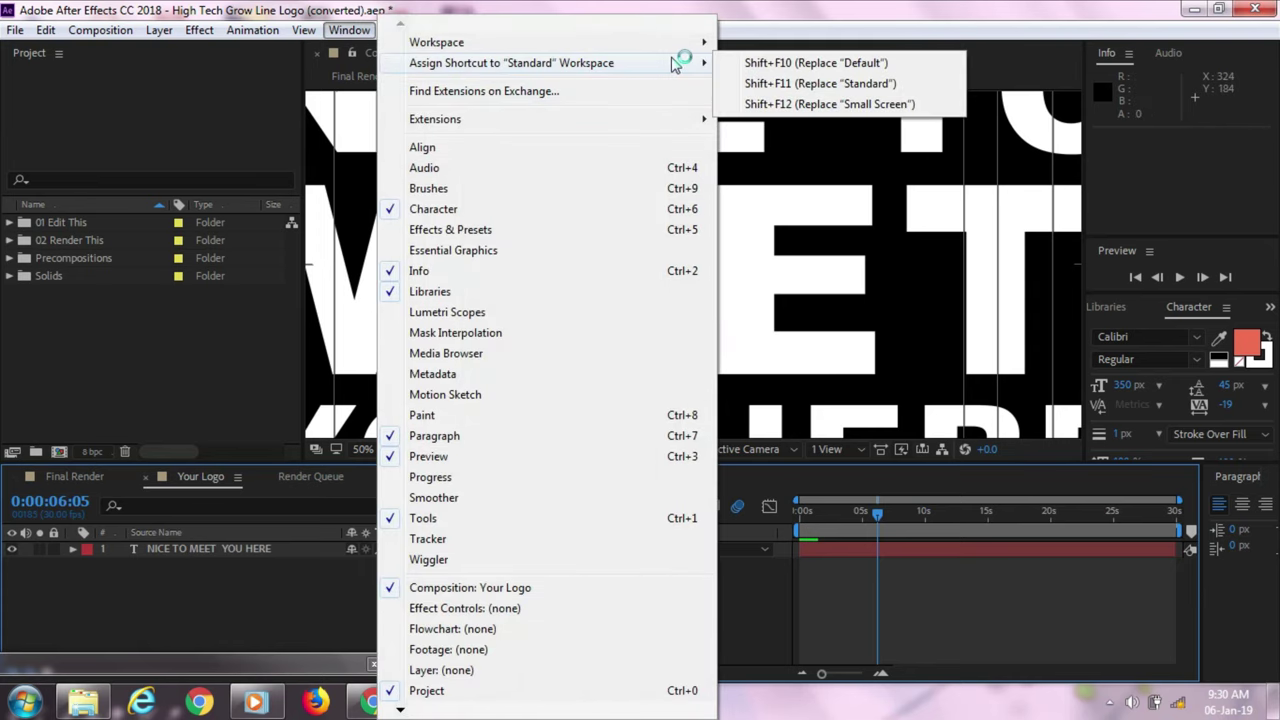
mouse_move(436, 42)
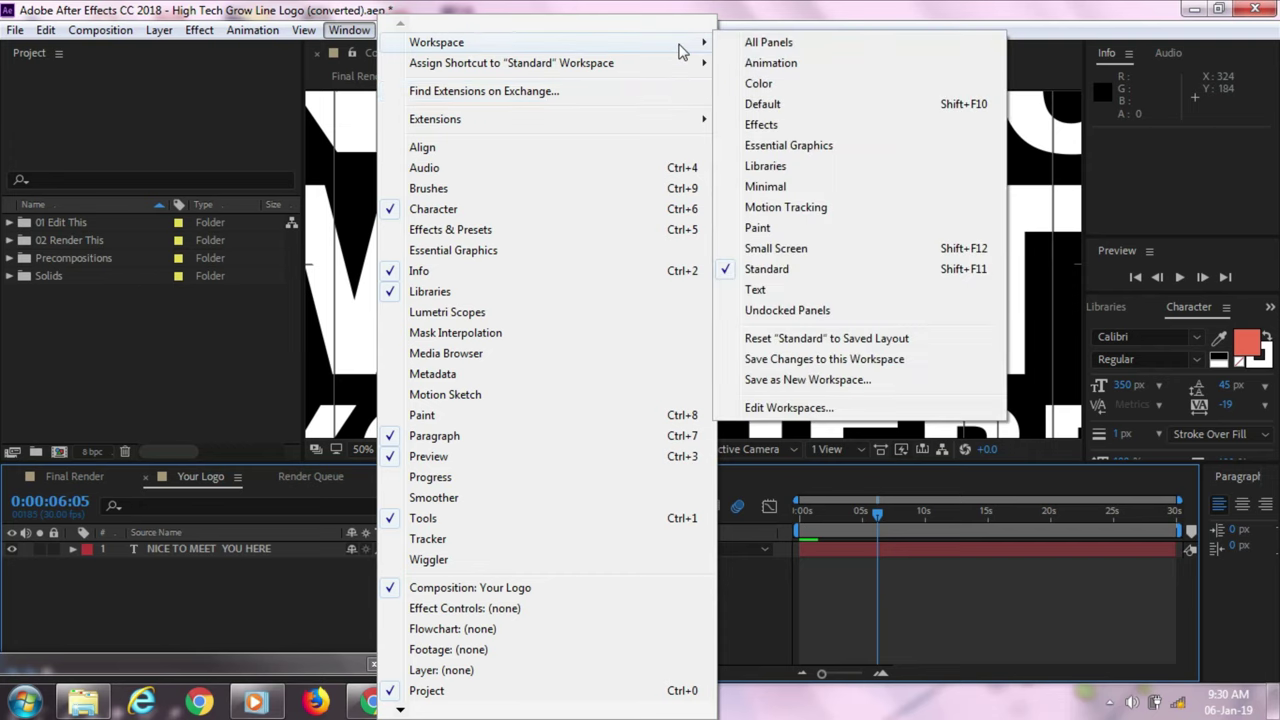
left_click(755, 290)
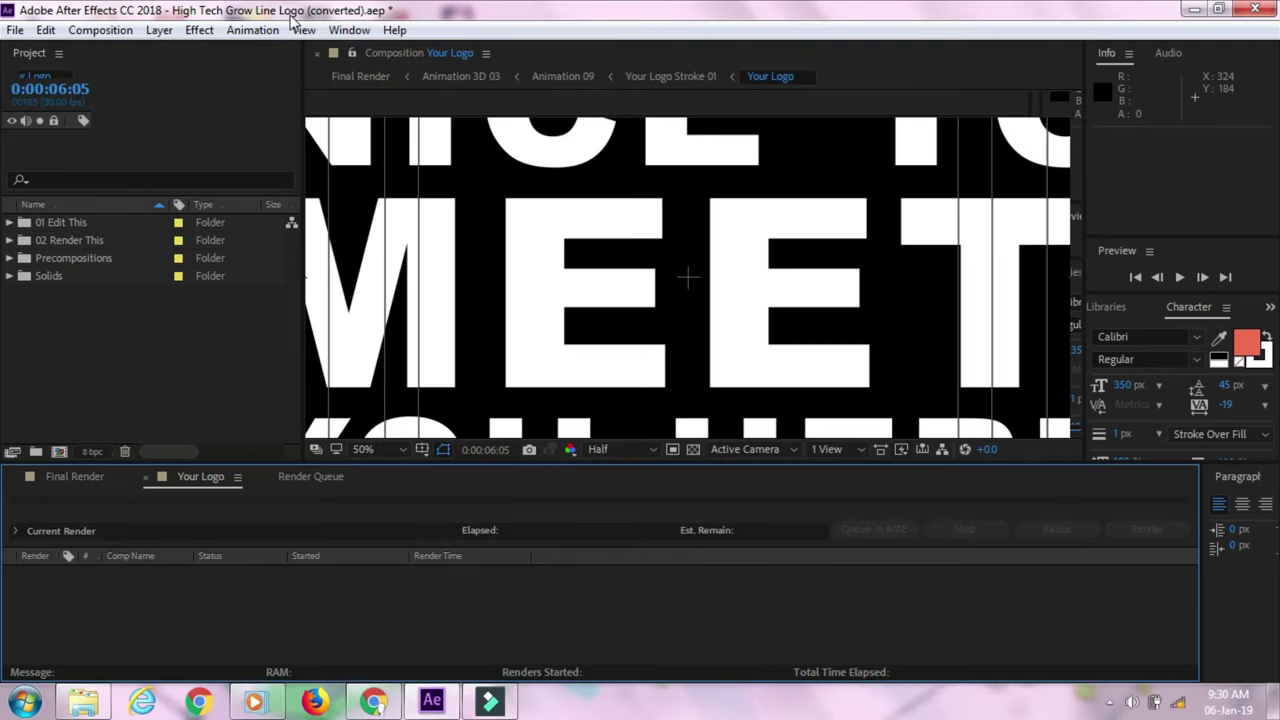
With the Type tool, erase the NICE TO MEET YOU HERE logo text.
left_click(222, 52)
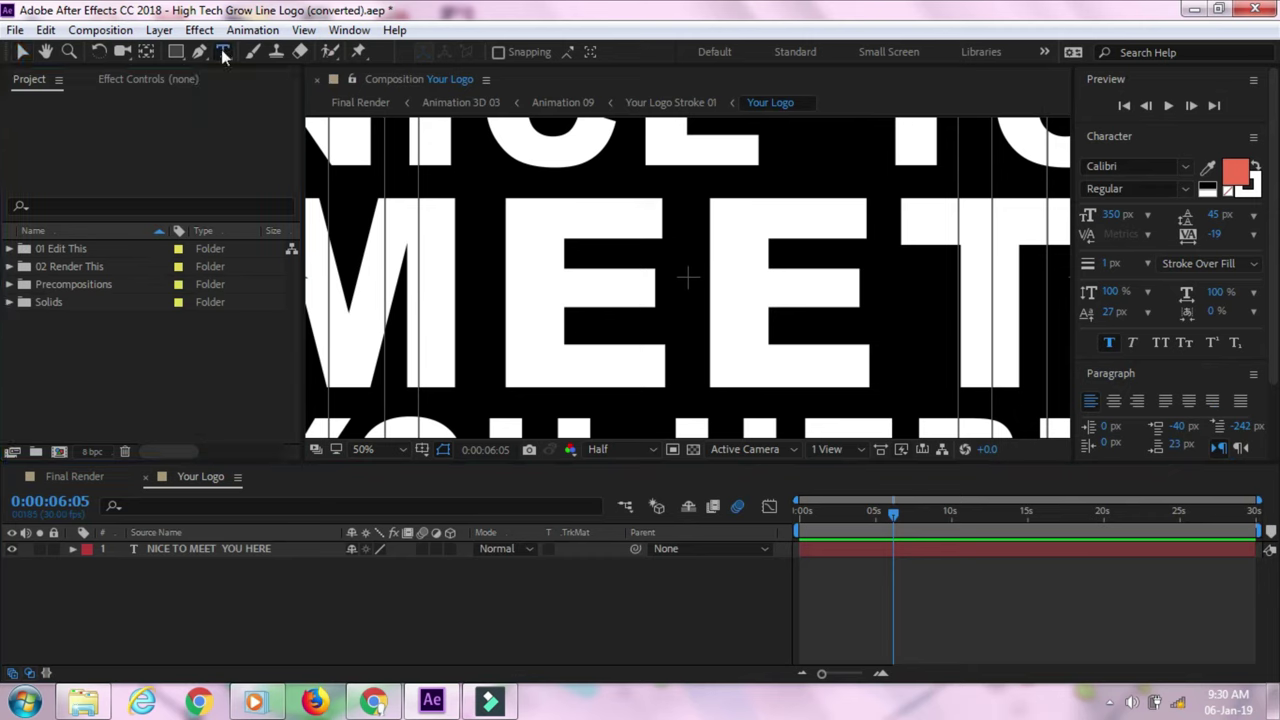
left_click(682, 325)
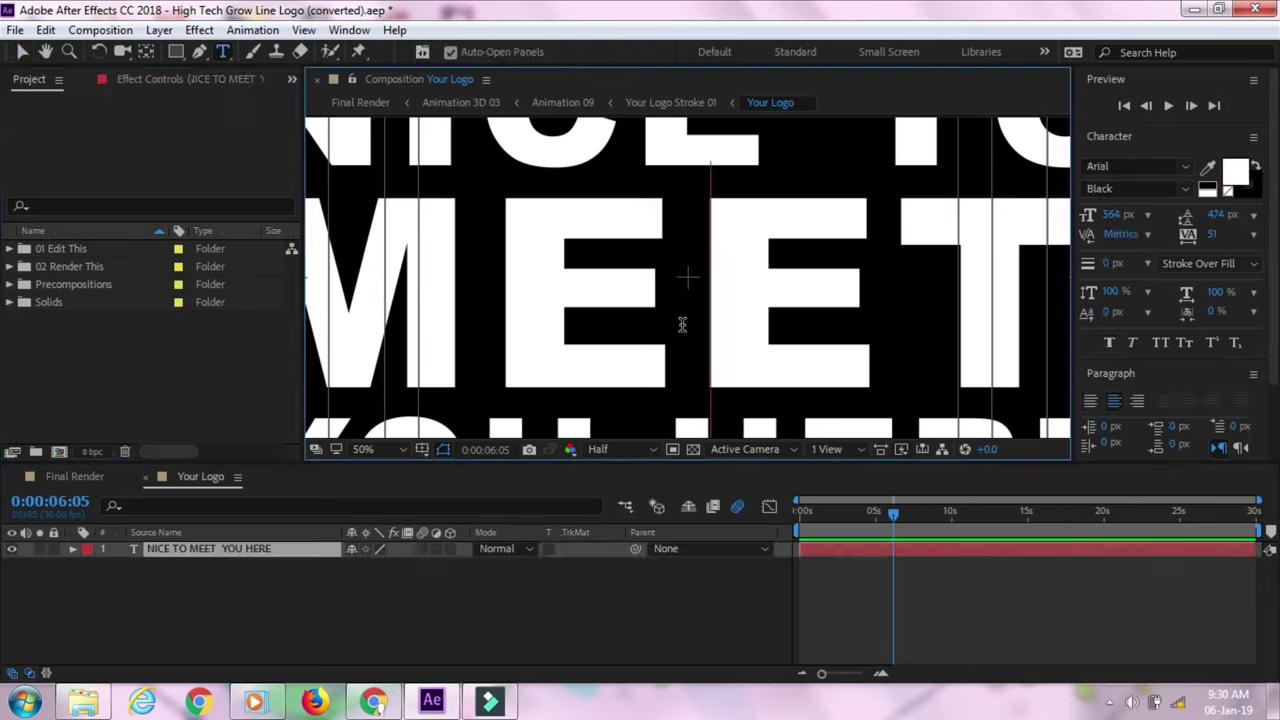
key("BackSpace")
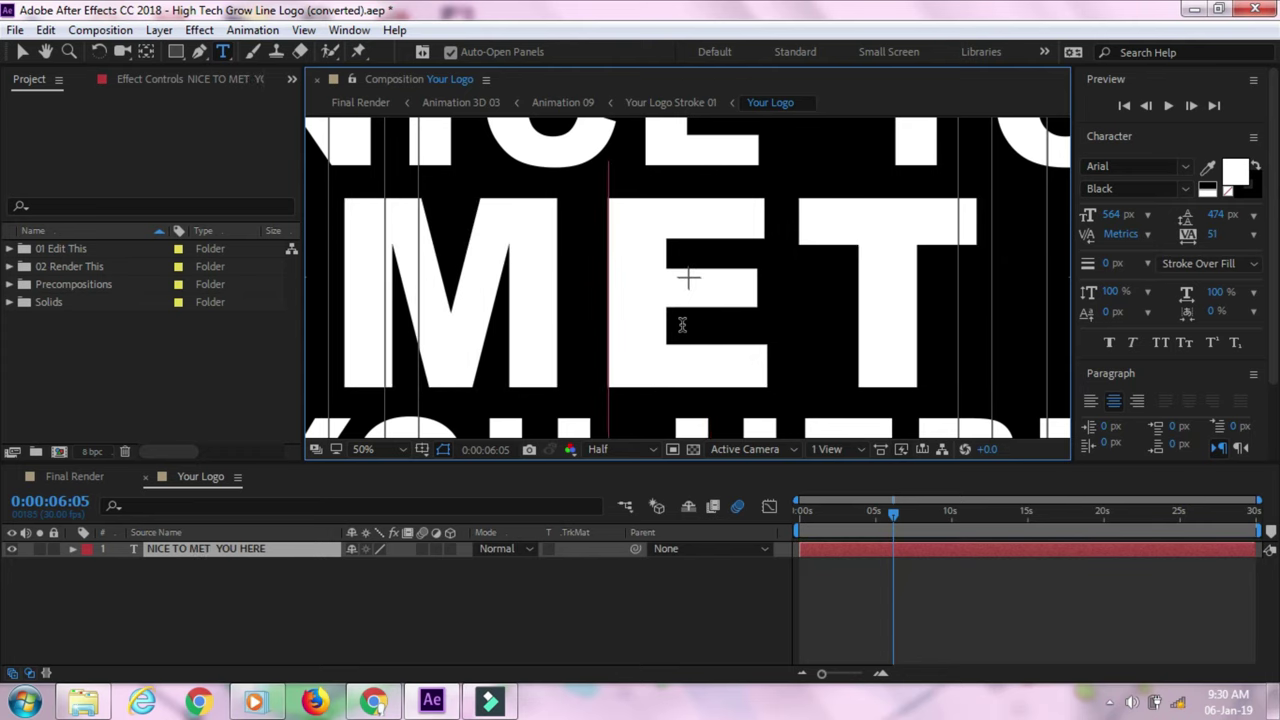
key("BackSpace")
key("BackSpace")
key("BackSpace")
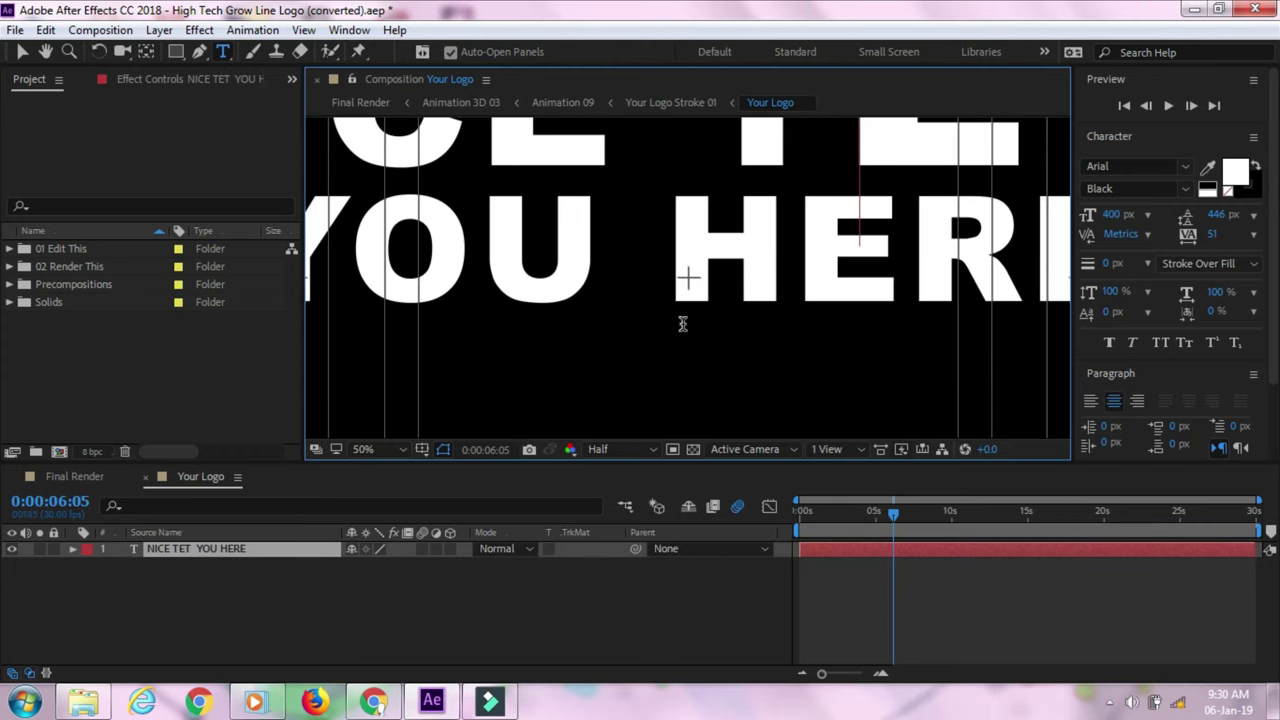
key("BackSpace")
key("BackSpace")
key("BackSpace")
key("BackSpace")
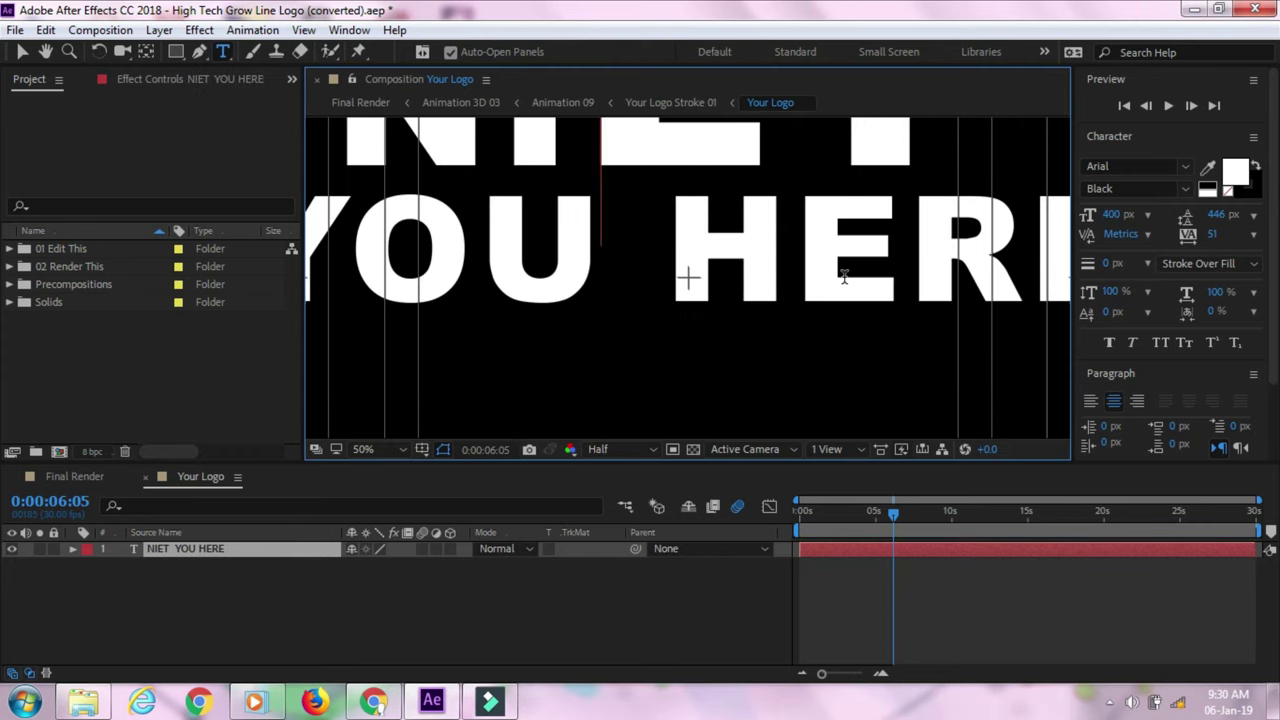
key("BackSpace")
key("BackSpace")
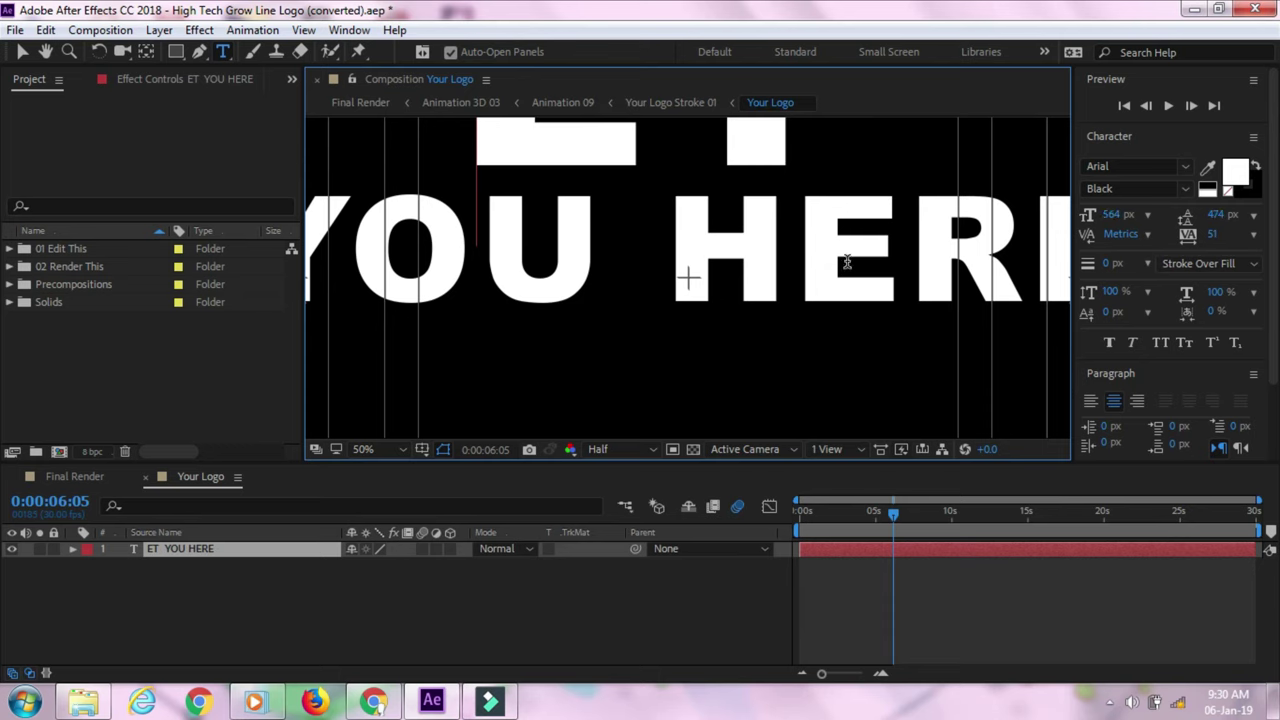
left_click(833, 263)
key("BackSpace")
key("BackSpace")
key("BackSpace")
key("BackSpace")
key("BackSpace")
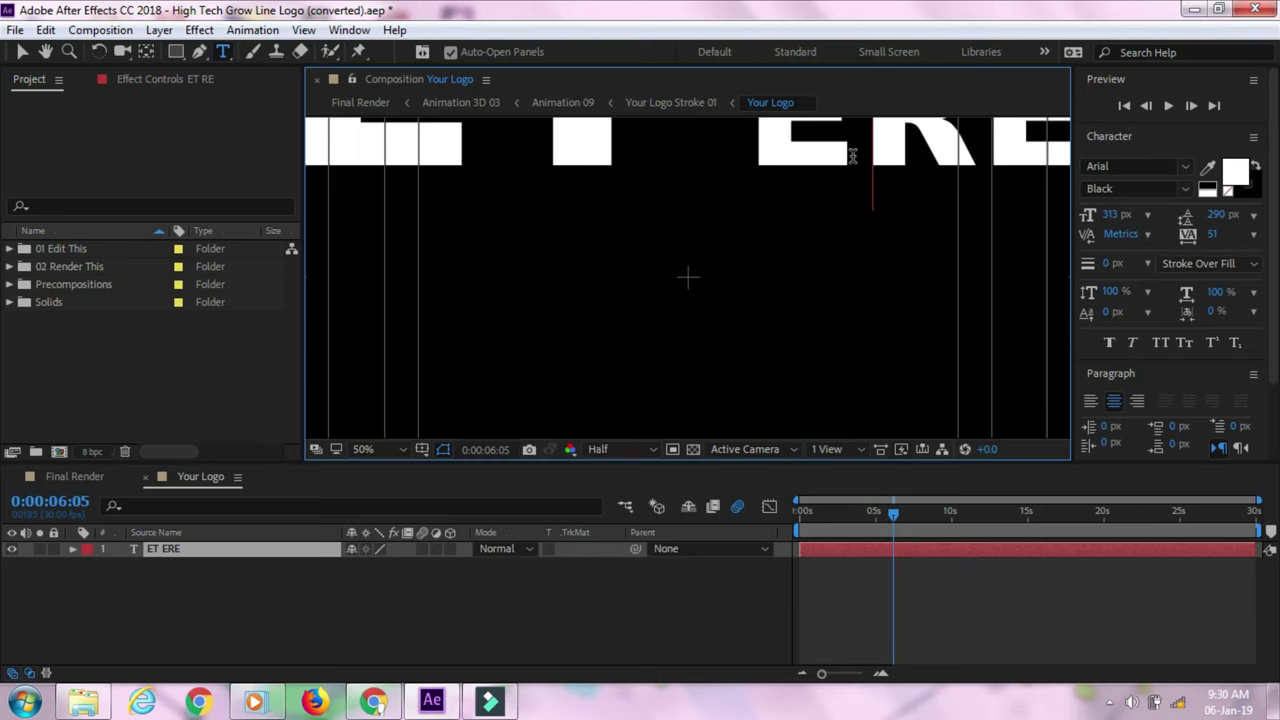
key("BackSpace")
key("BackSpace")
key("BackSpace")
key("Delete")
left_click(818, 151)
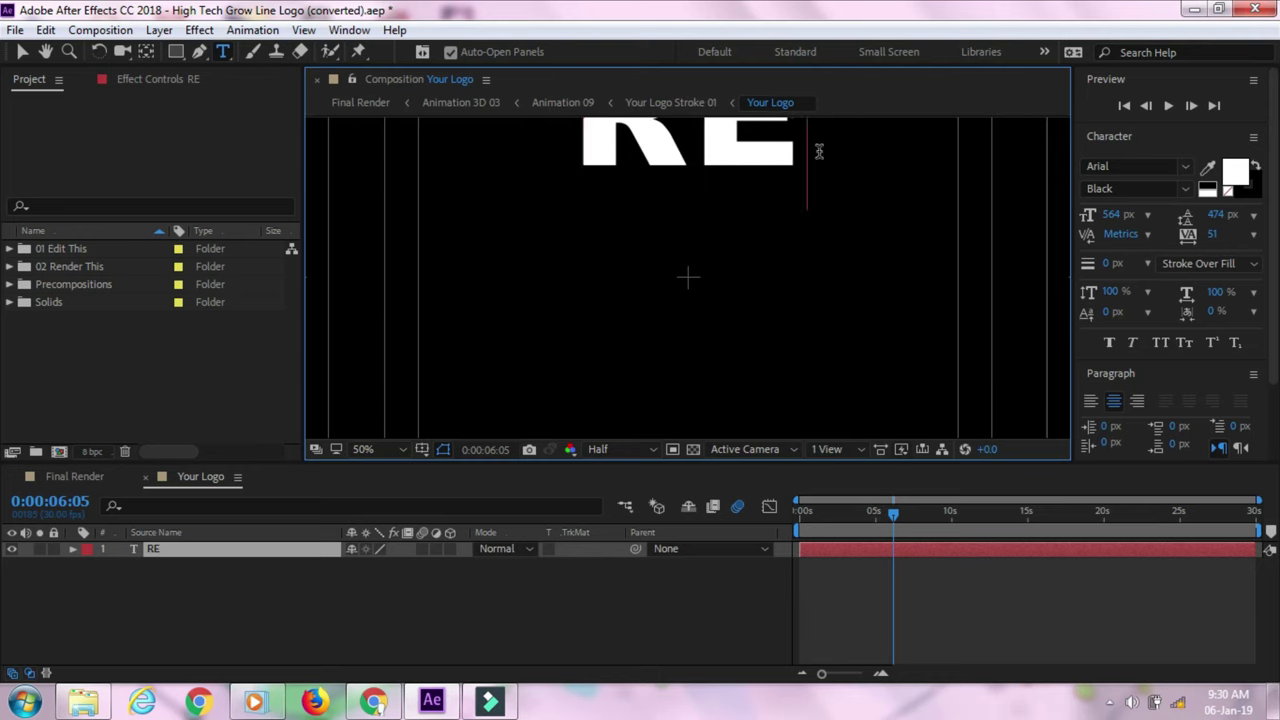
key("BackSpace")
key("BackSpace")
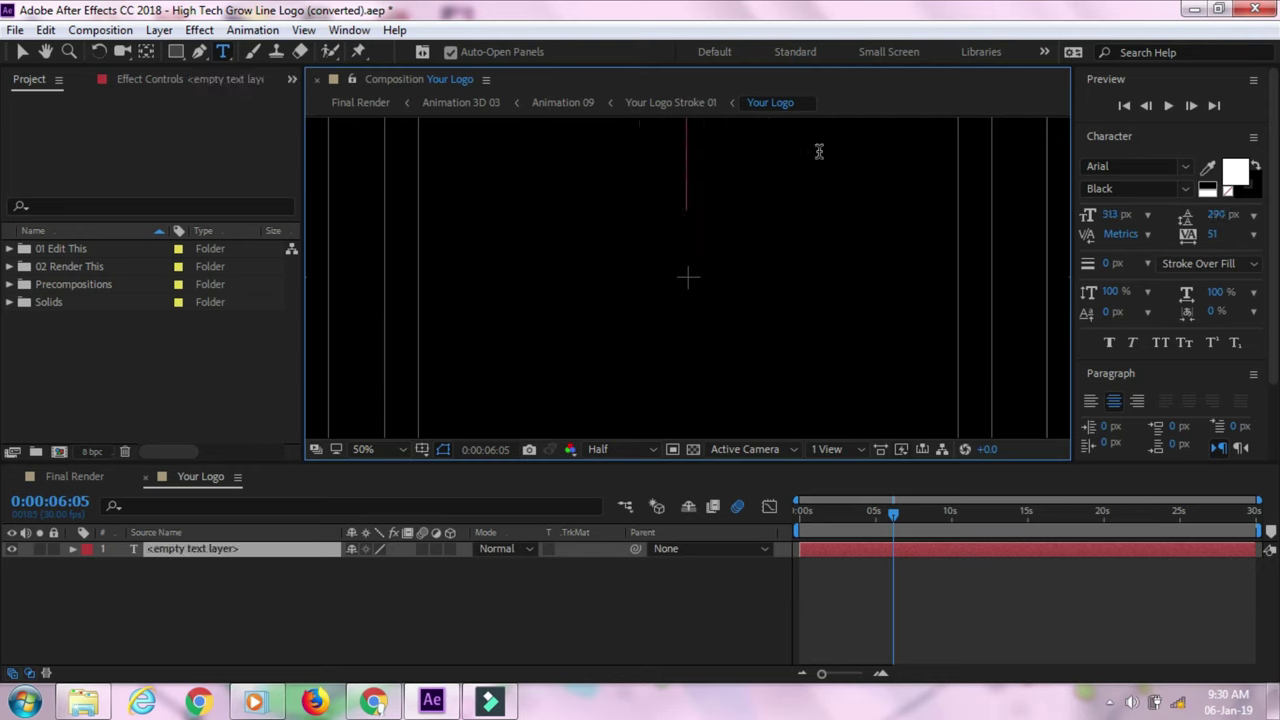
Type KJ and patel on two lines, then commit the text edit.
type("KJ")
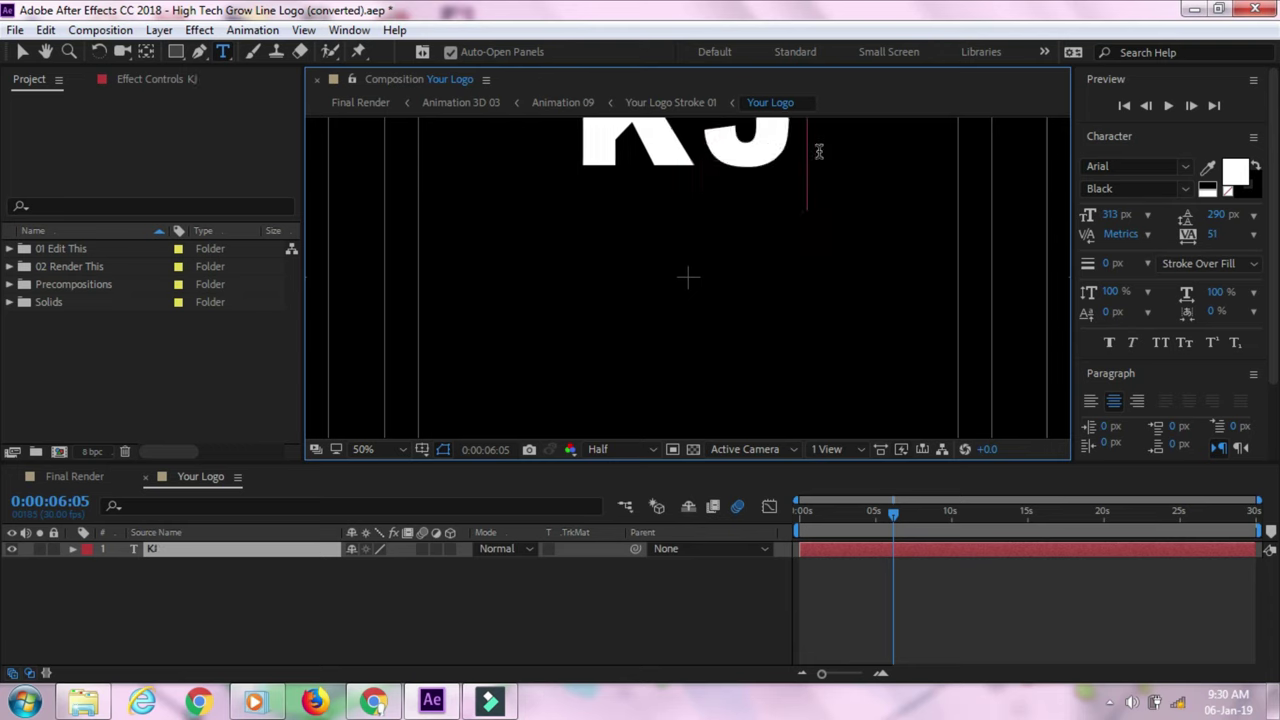
key("Return")
type("pa")
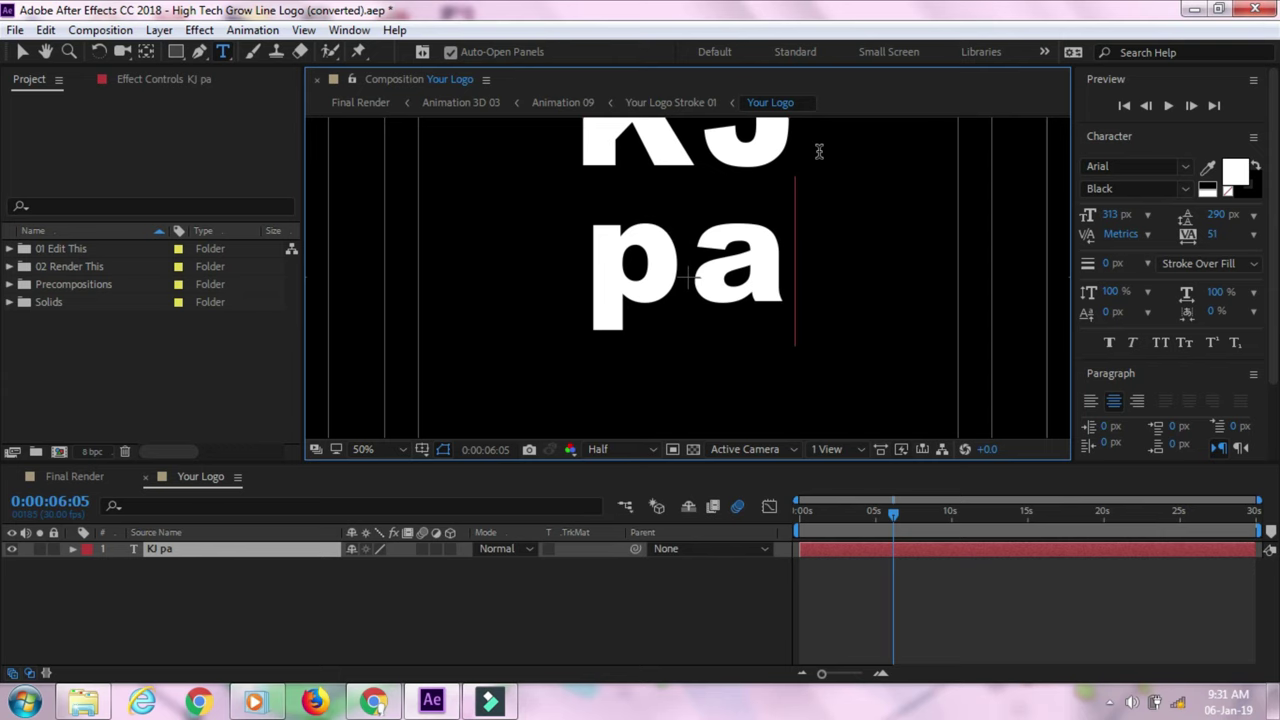
type("tel")
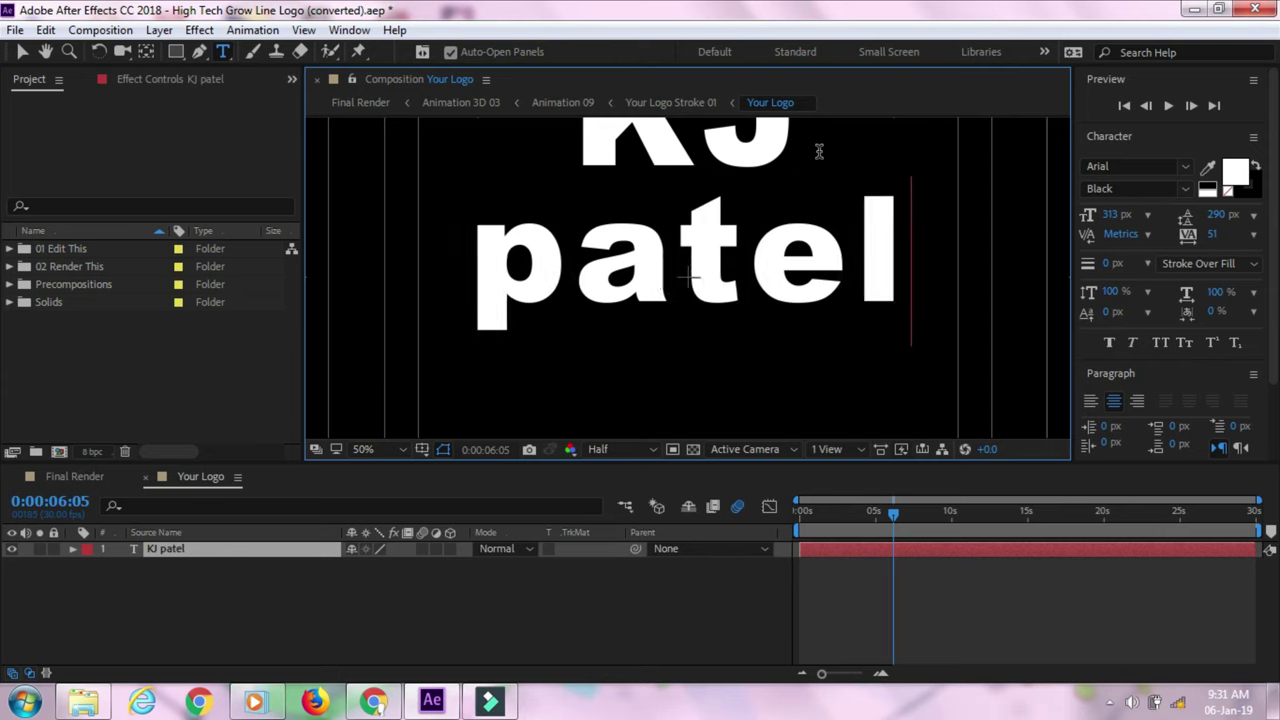
left_click(343, 500)
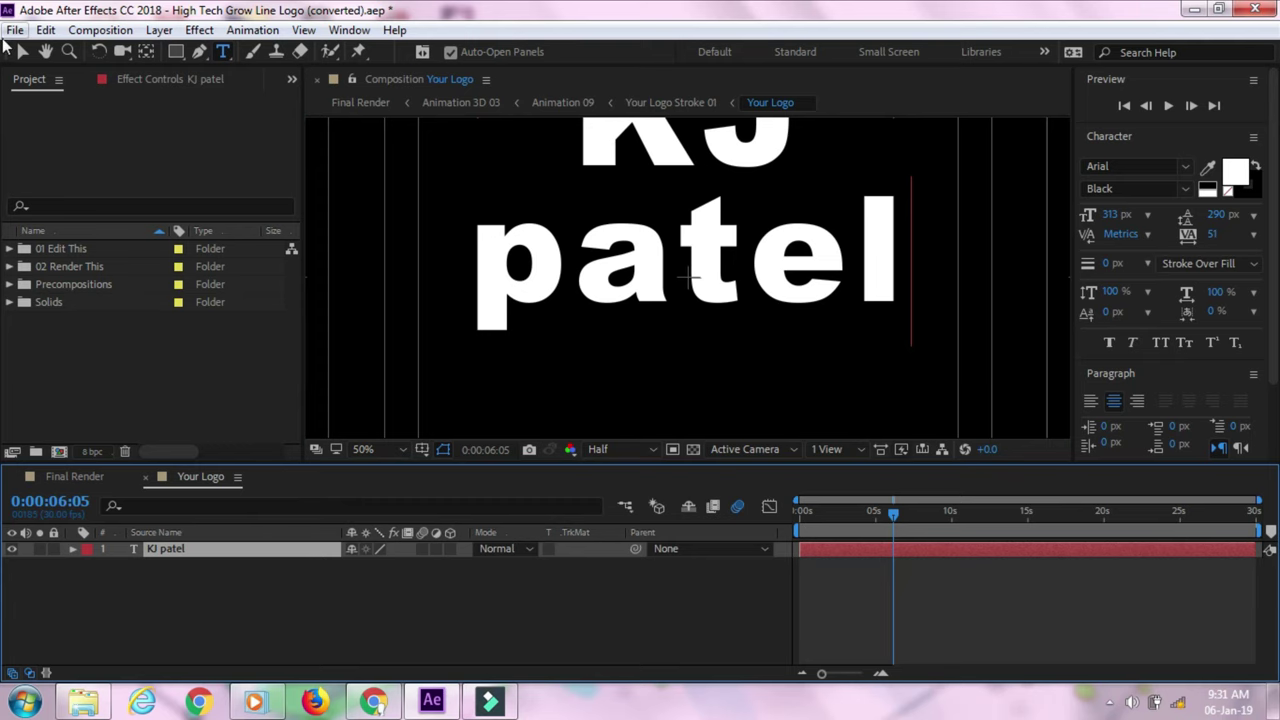
left_click(21, 51)
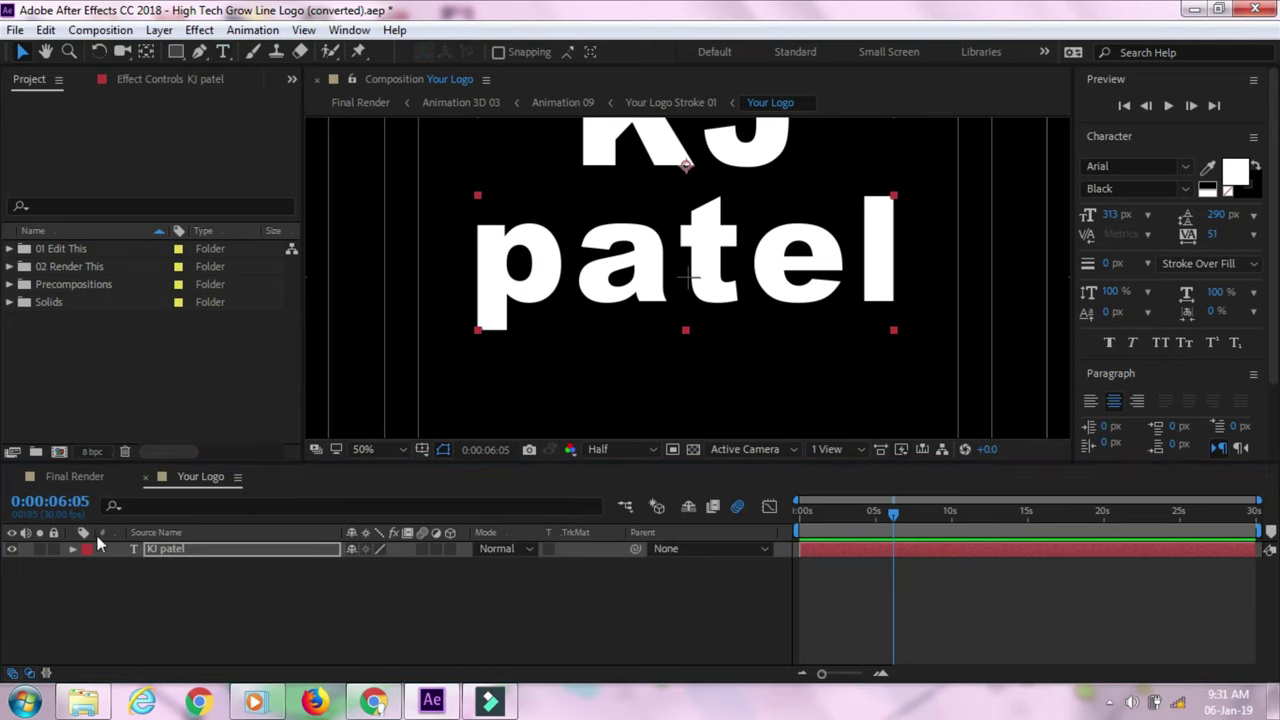
In Final Render, scrub the playhead from about 4 to 11 seconds to see the KJ patel logo.
left_click(70, 478)
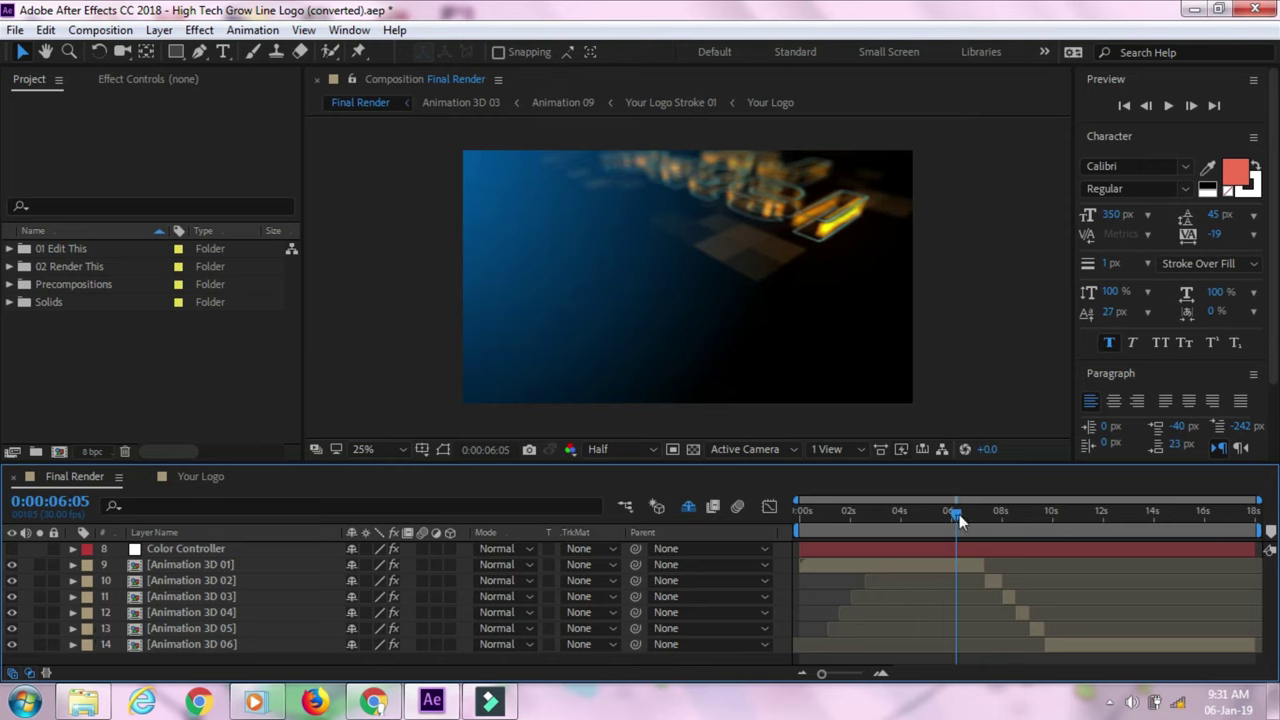
left_click_drag(958, 520, 898, 530)
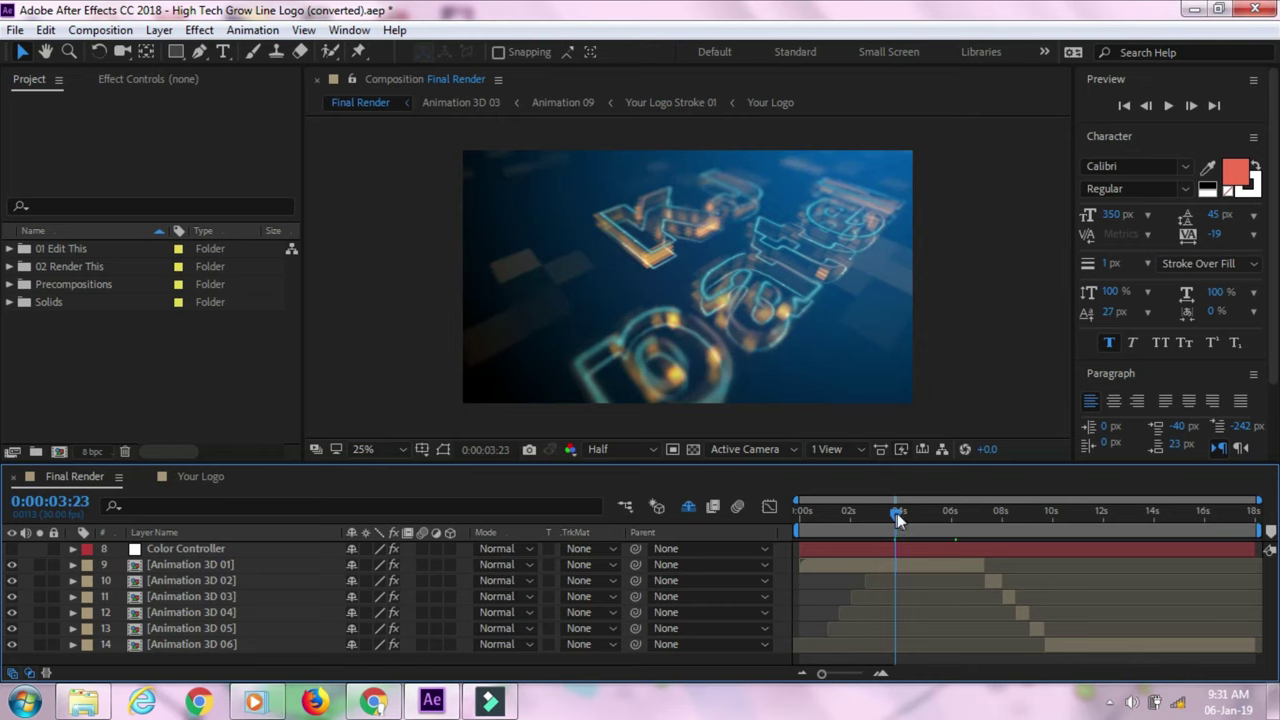
left_click_drag(897, 518, 902, 522)
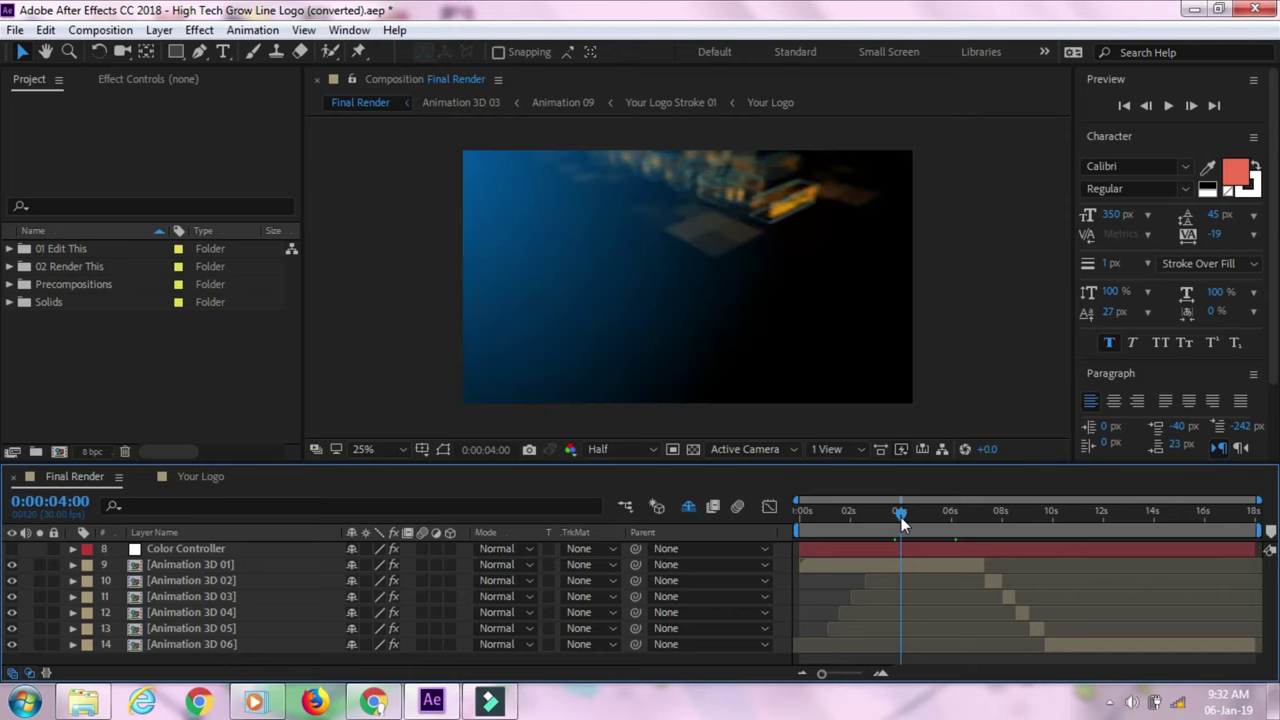
left_click_drag(902, 515, 1074, 527)
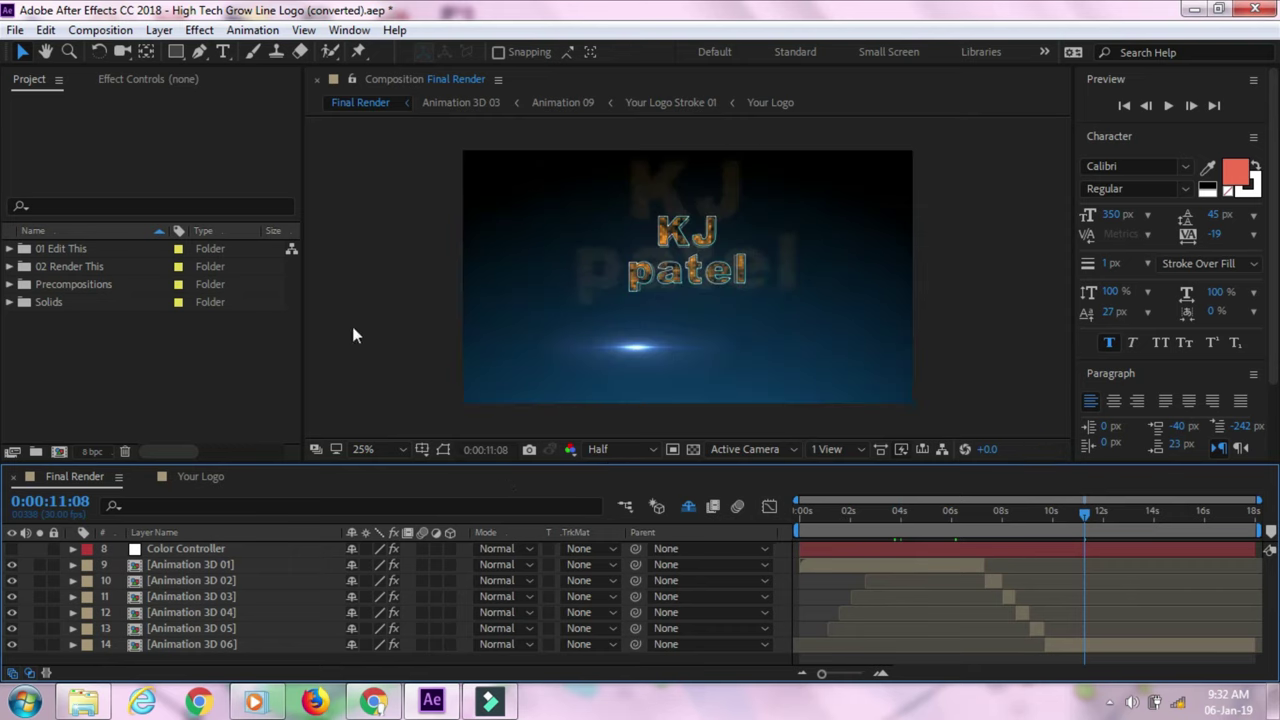
Add Final Render to the Render Queue via the Composition menu.
left_click(100, 31)
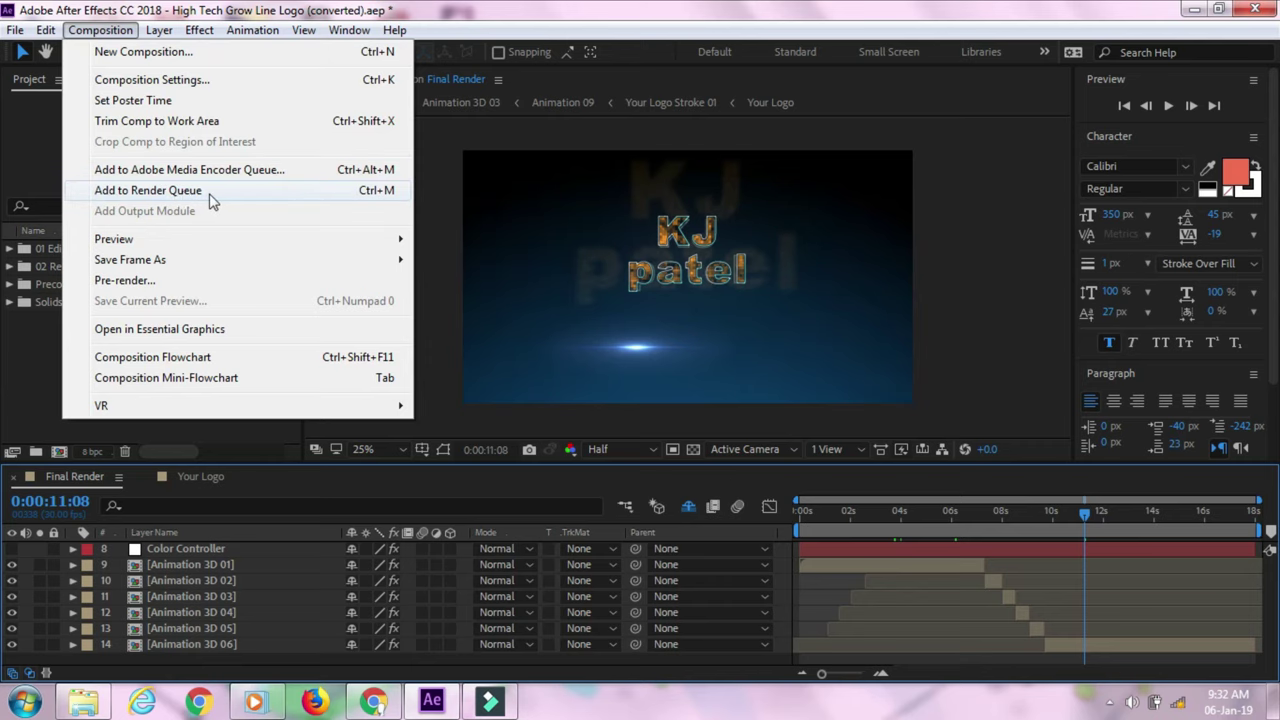
left_click(178, 192)
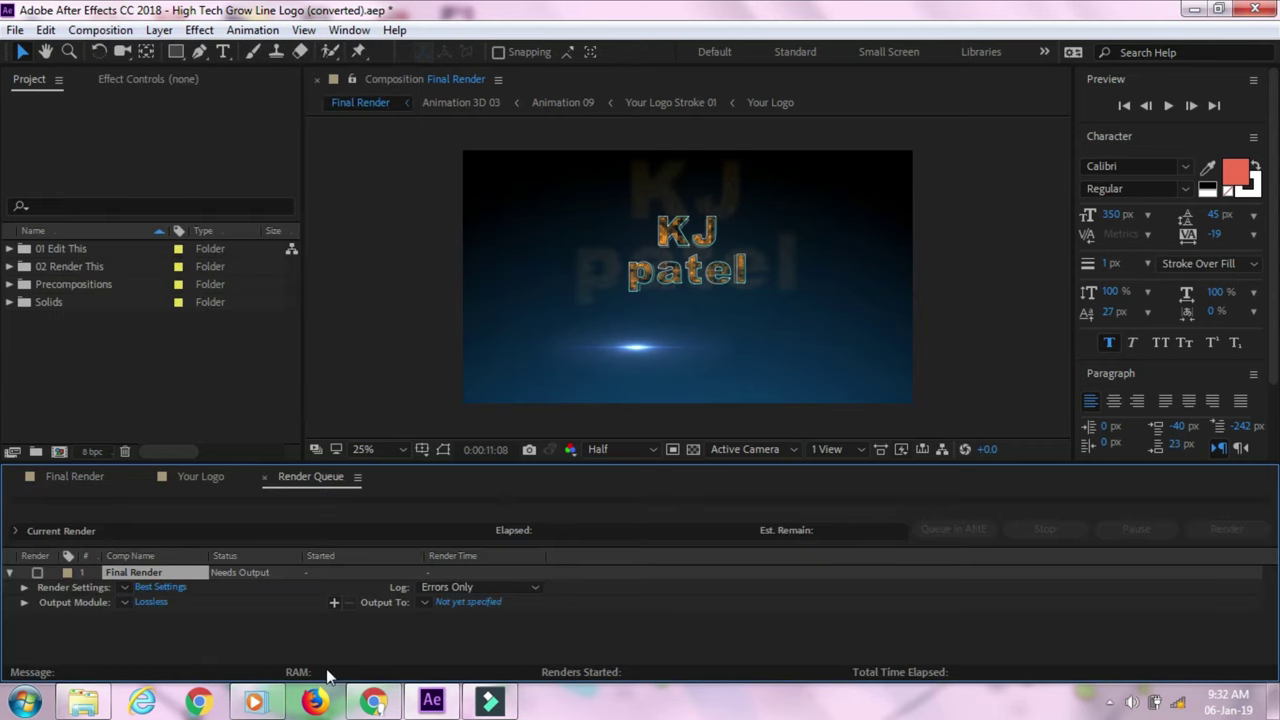